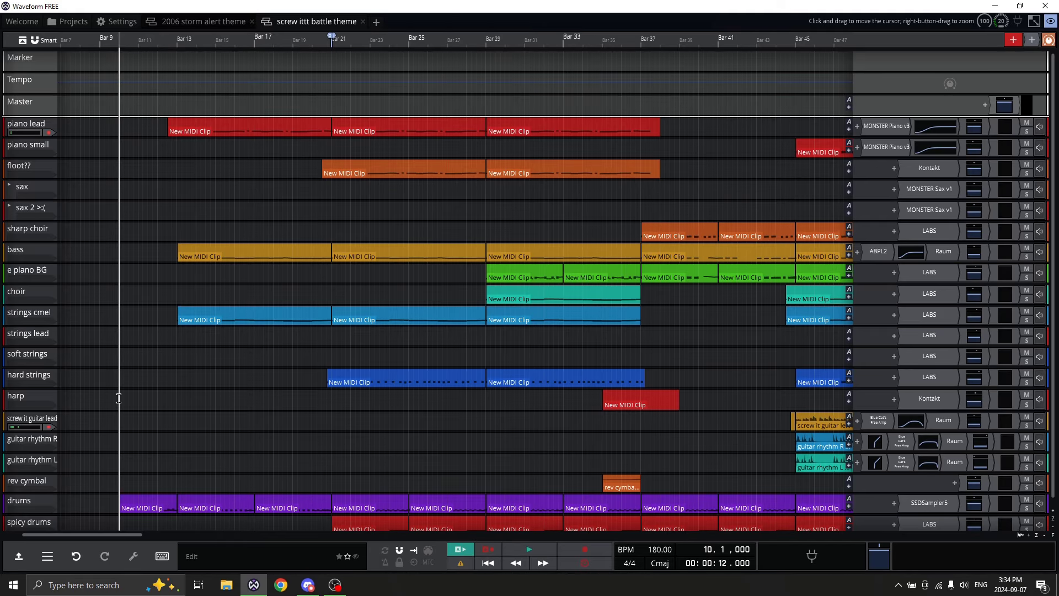
Step: Play the drums clip at bar 10 and the strings cmel clip at bar 13 in the MIDI editor
{"action": "double_click", "coordinate": [146, 507]}
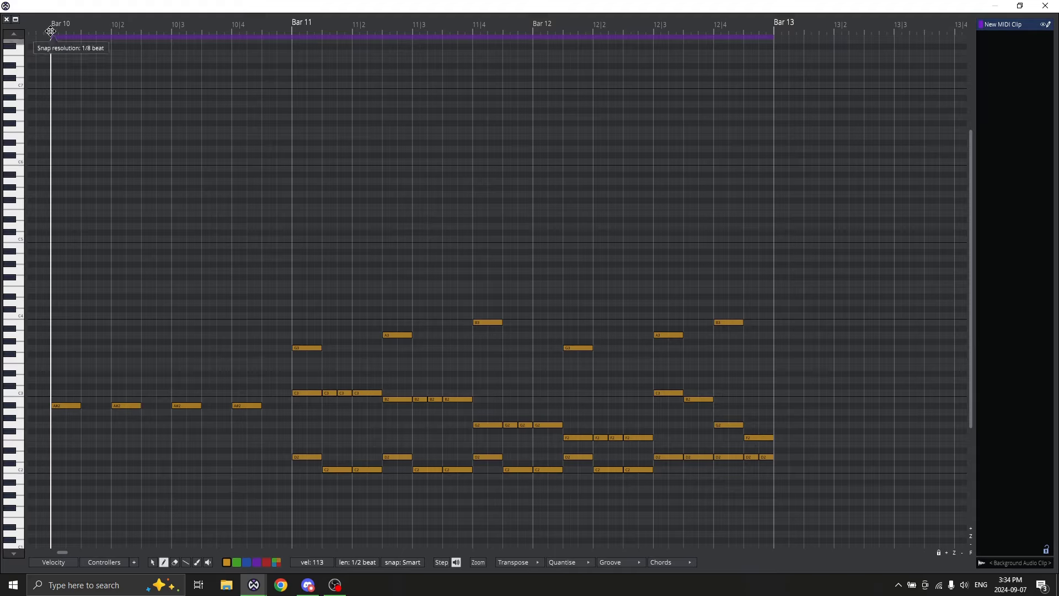
{"action": "key", "text": "space"}
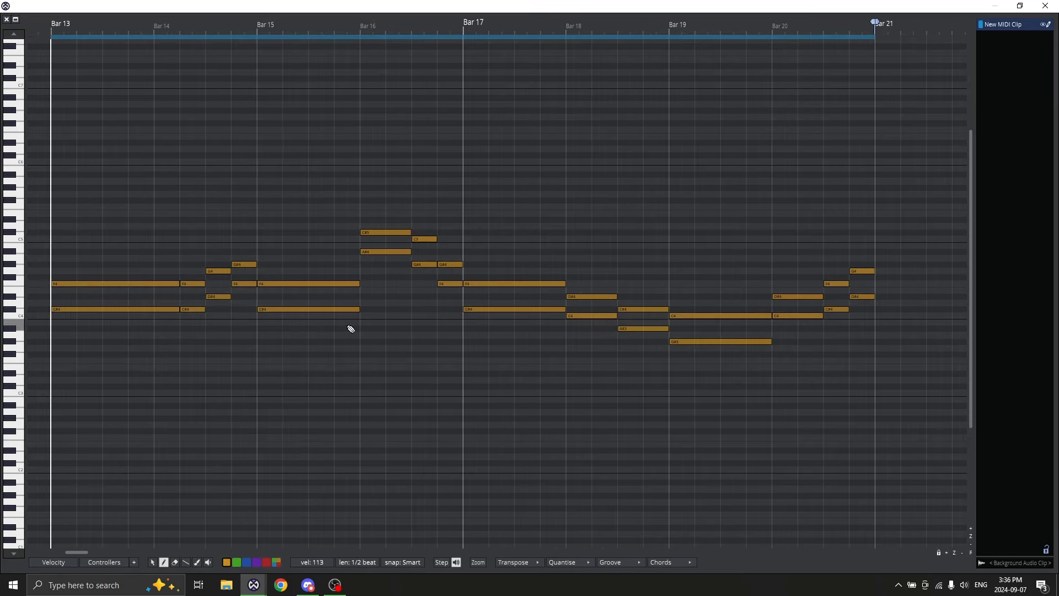
{"action": "key", "text": "space"}
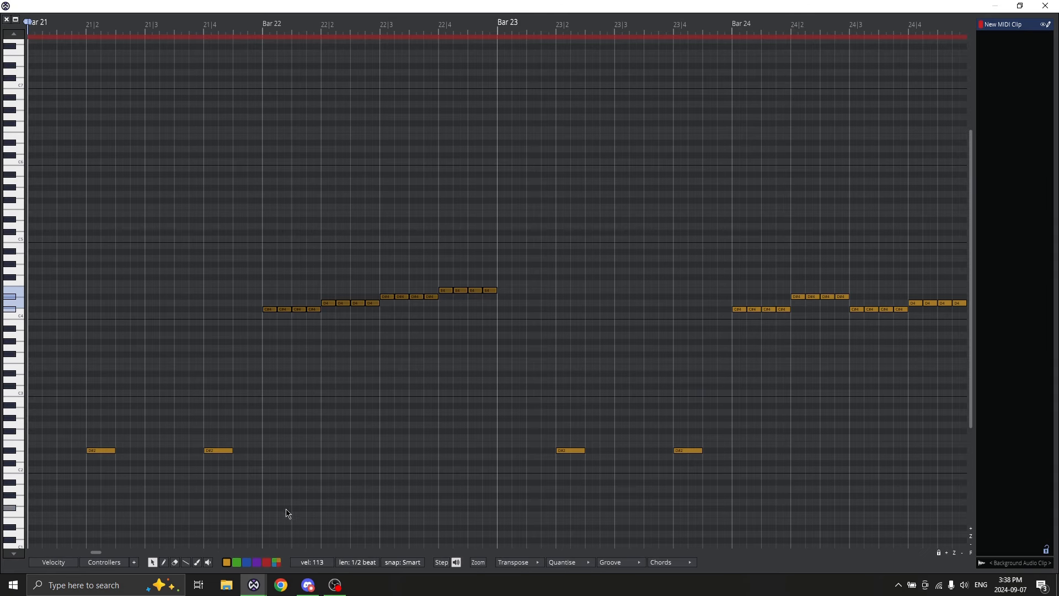
Step: Play the red clip at bar 21 and listen to the harp run from bar 36
{"action": "key", "text": "space"}
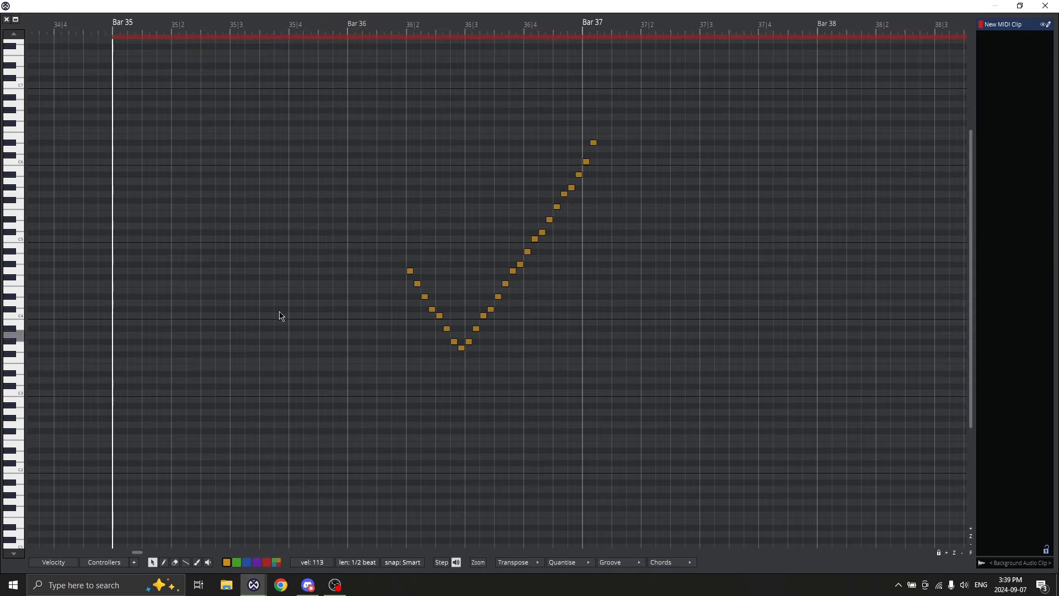
{"action": "left_click", "coordinate": [348, 29]}
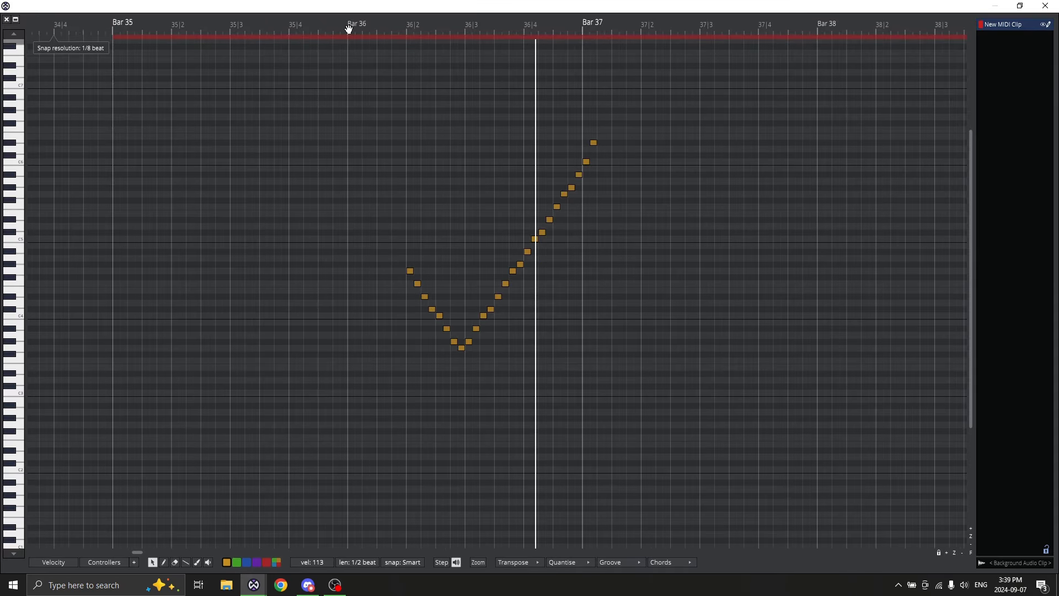
{"action": "left_click", "coordinate": [278, 117]}
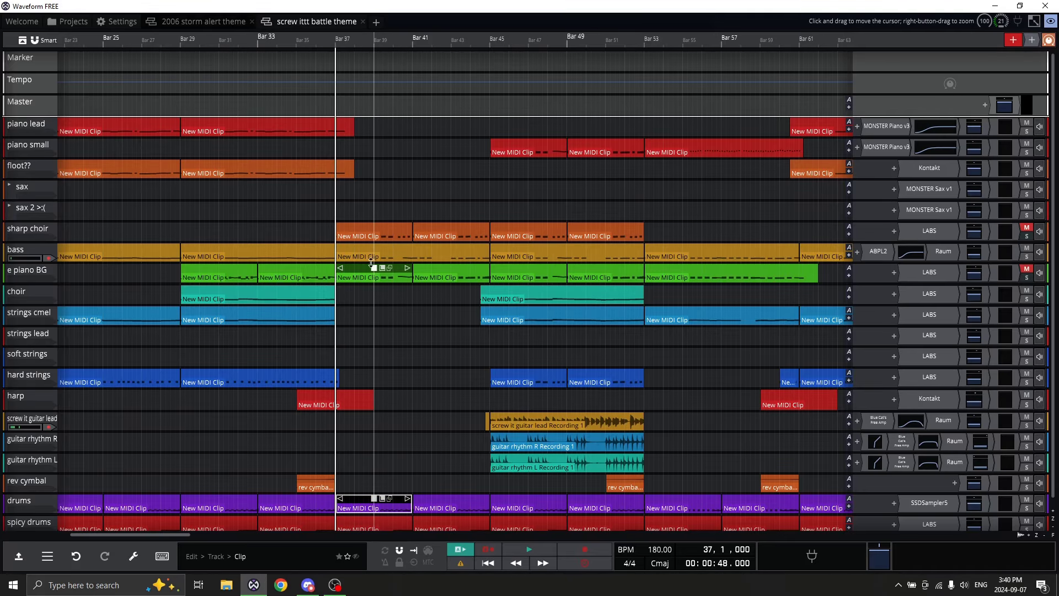
Step: Open the e piano BG clip at bar 37 and play it and the sharp choir clip at the same bar
{"action": "double_click", "coordinate": [358, 248]}
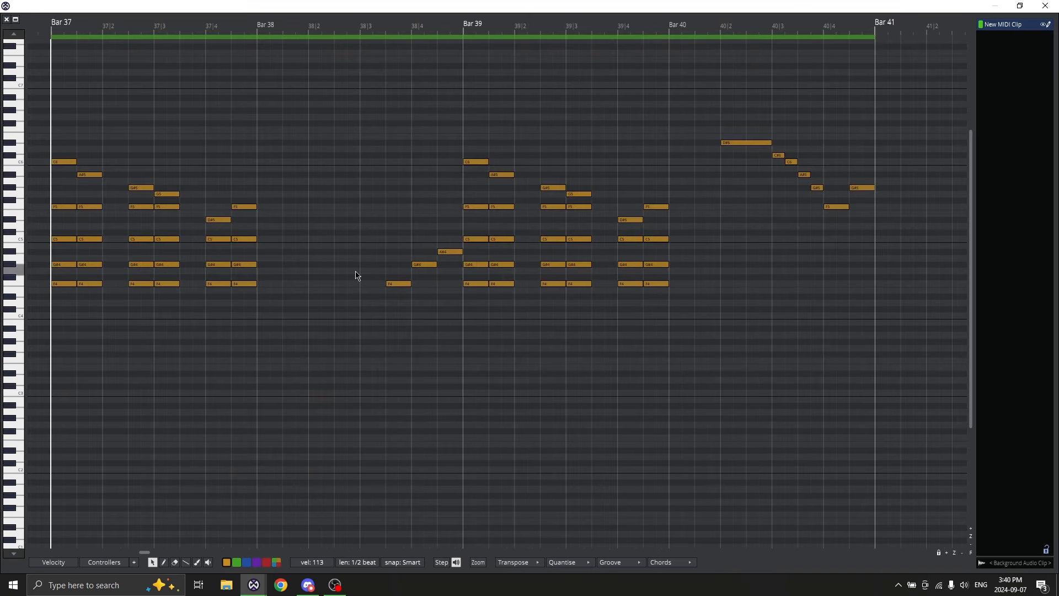
{"action": "key", "text": "space"}
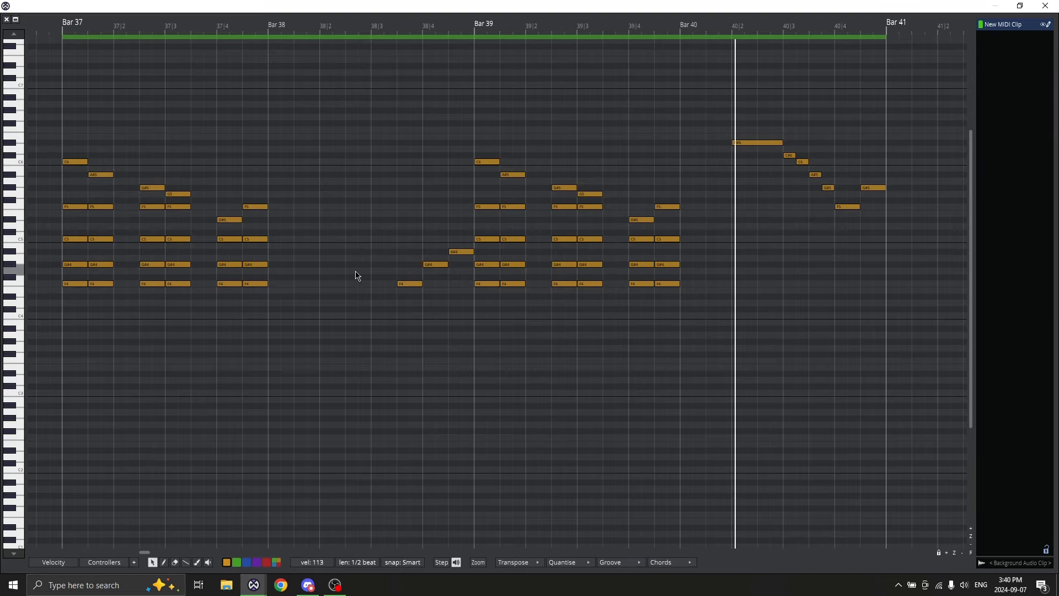
{"action": "left_click_drag", "start_coordinate": [741, 104], "coordinate": [879, 235]}
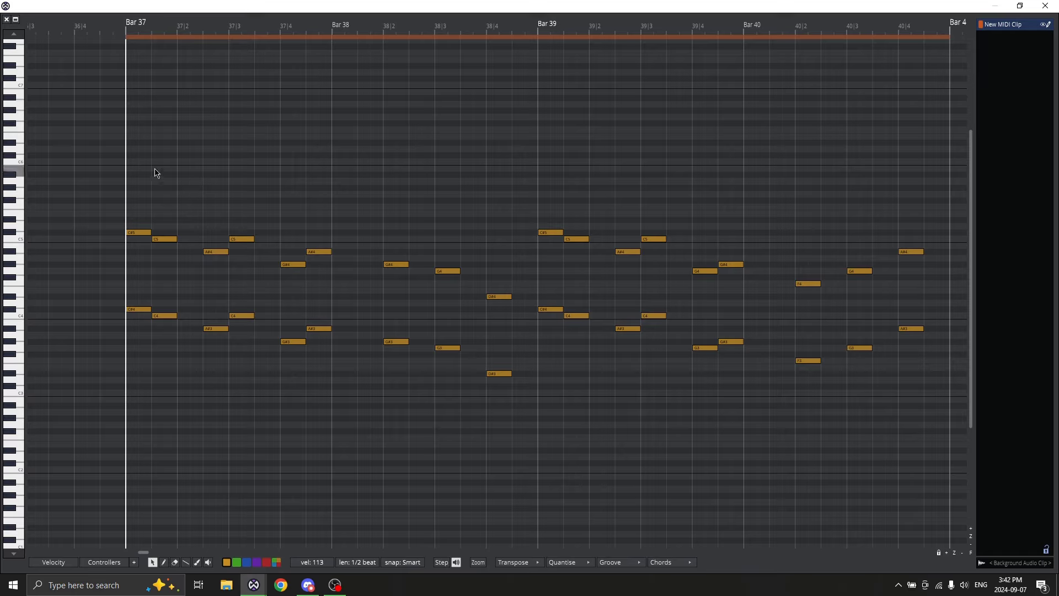
{"action": "key", "text": "space"}
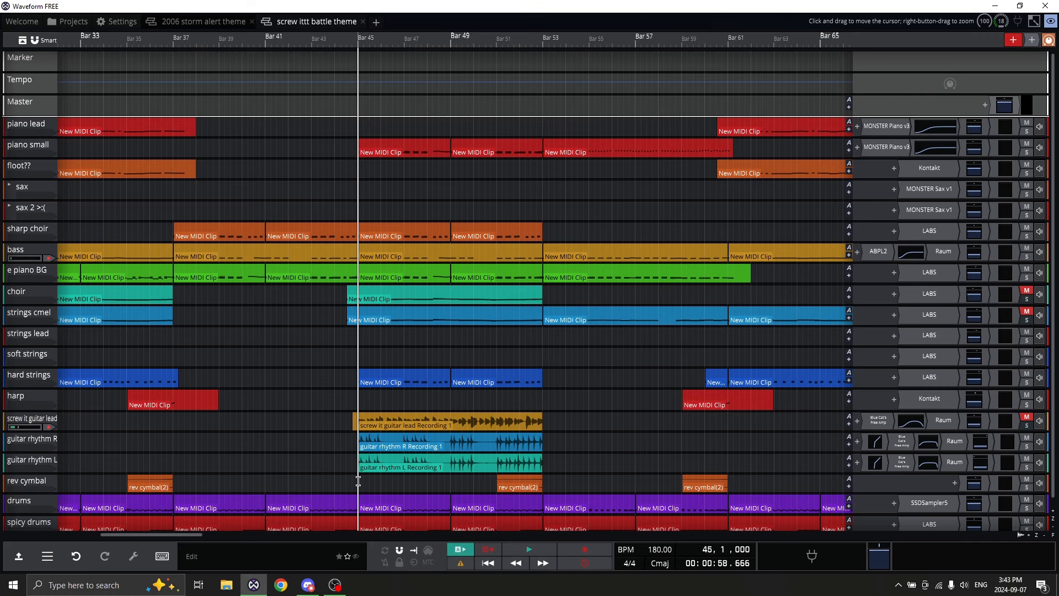
Step: Play the arrangement from around bar 45, first with the guitar lead muted and again with it unmuted
{"action": "key", "text": "space"}
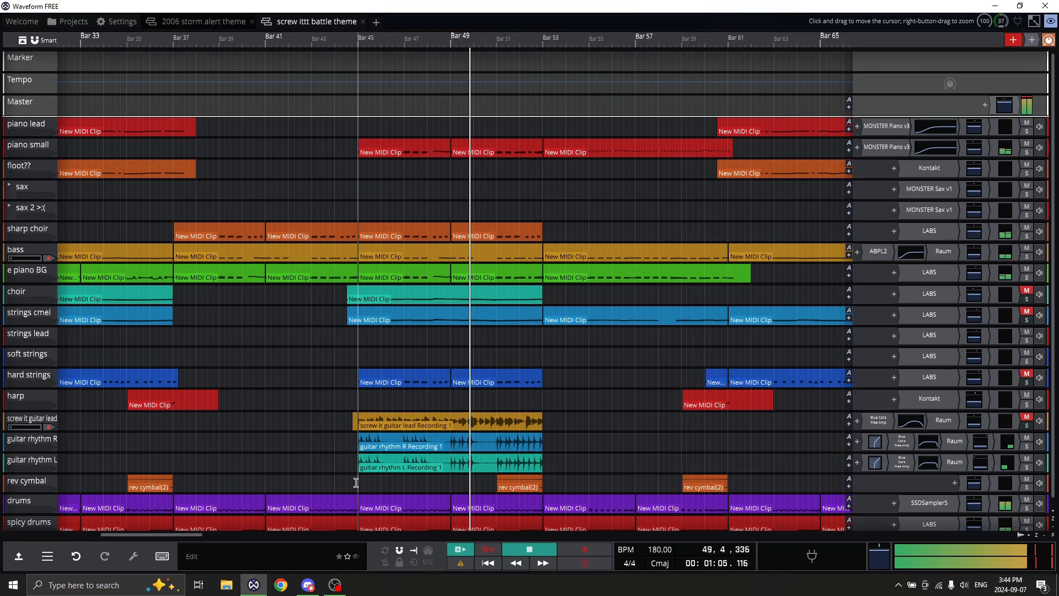
{"action": "key", "text": "space"}
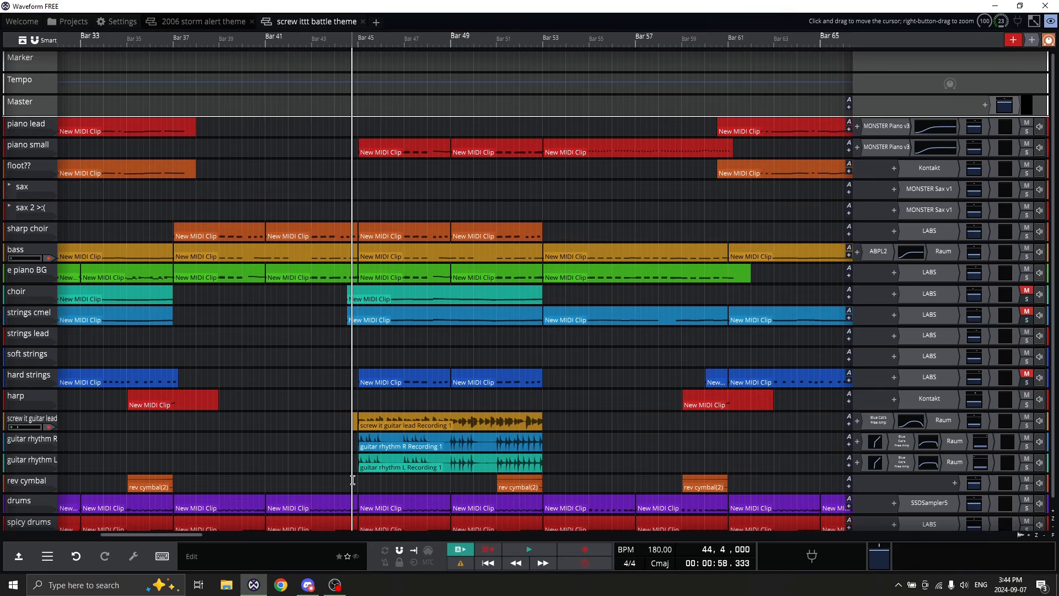
{"action": "key", "text": "space"}
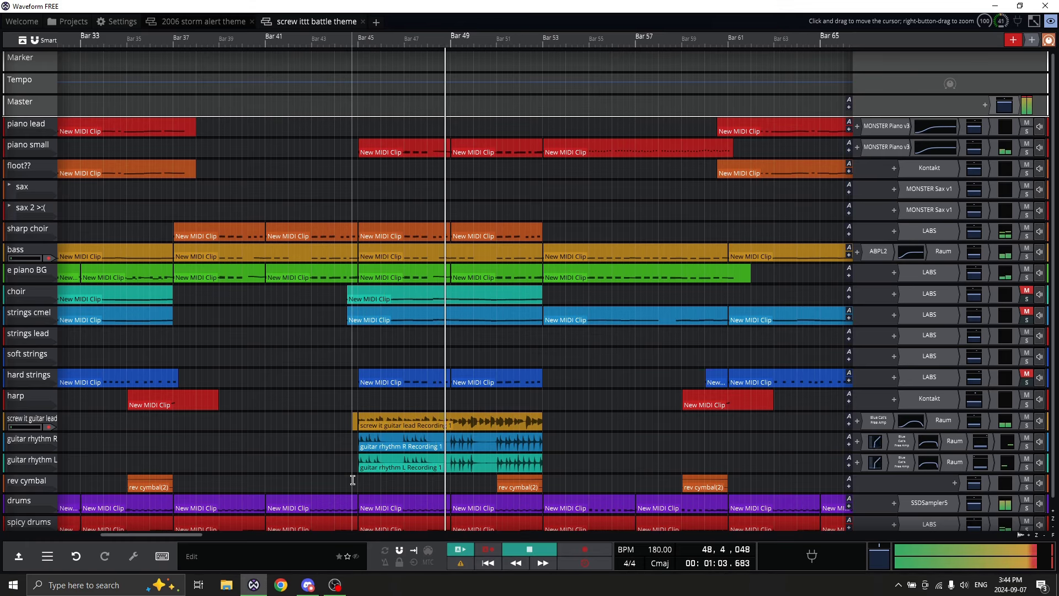
{"action": "key", "text": "space"}
Step: Play the strings cmel clip that starts just before bar 45 and the bass clip at bar 53 in the MIDI editor
{"action": "double_click", "coordinate": [373, 315]}
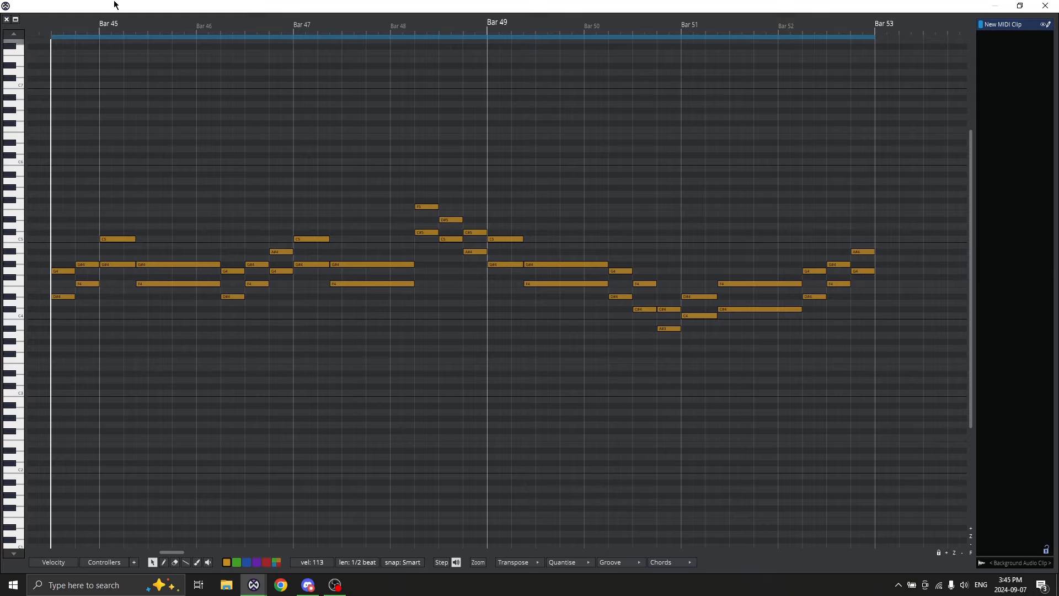
{"action": "key", "text": "space"}
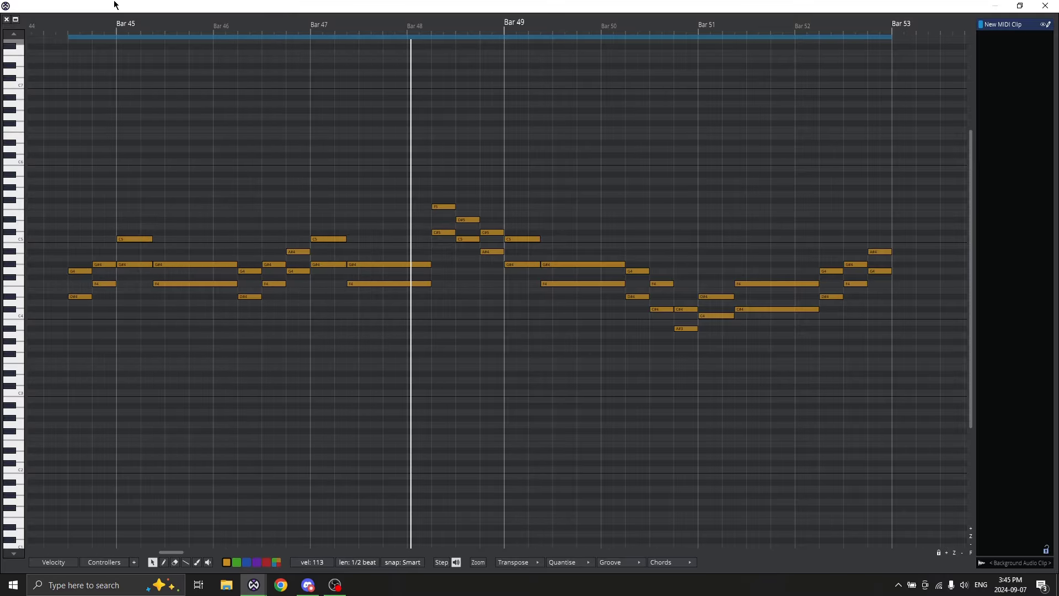
{"action": "key", "text": "alt+Tab"}
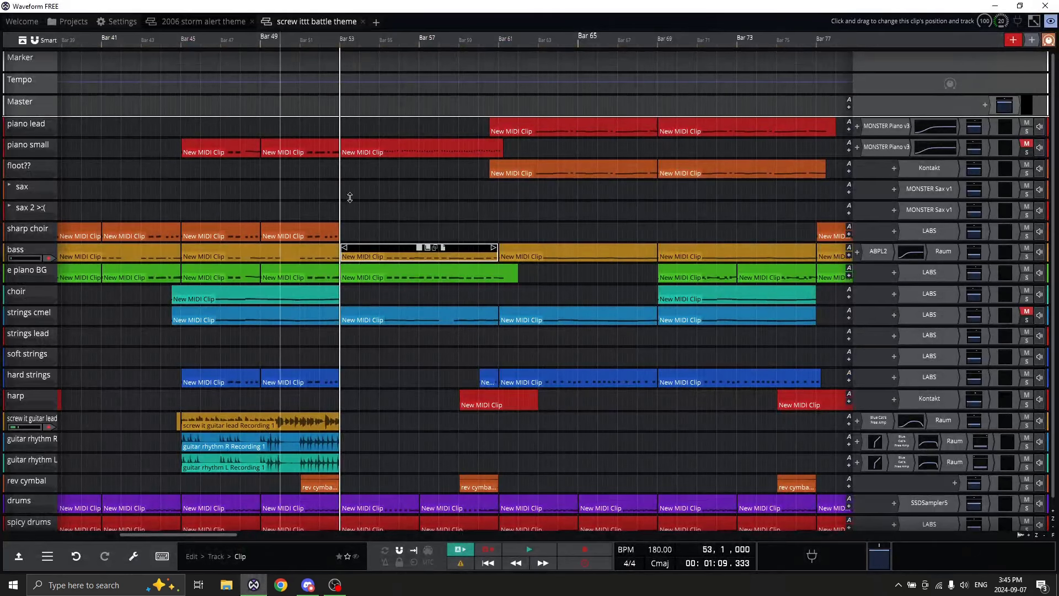
{"action": "key", "text": "alt+Tab"}
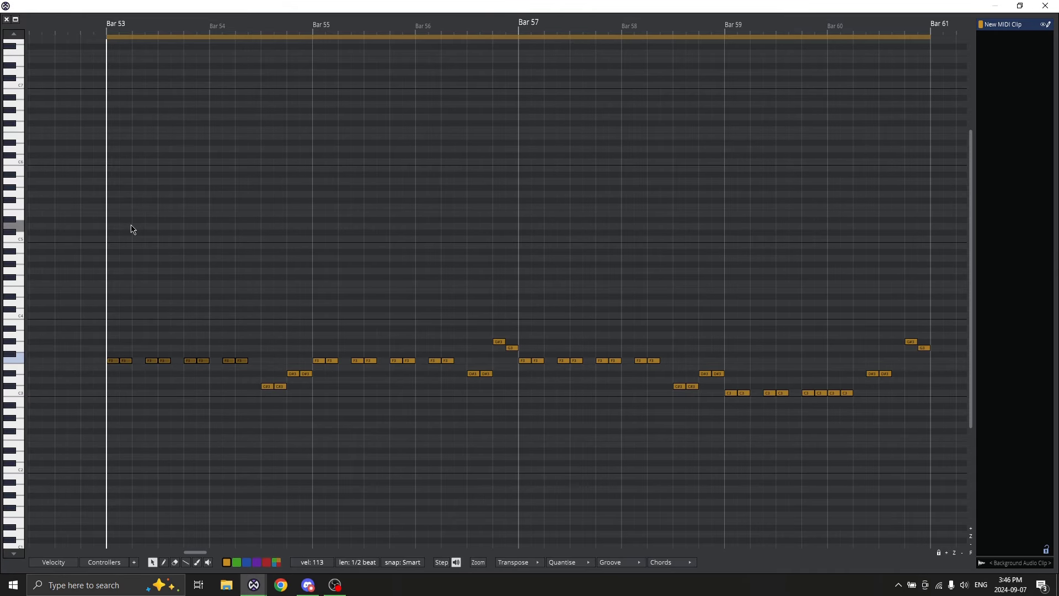
{"action": "key", "text": "space"}
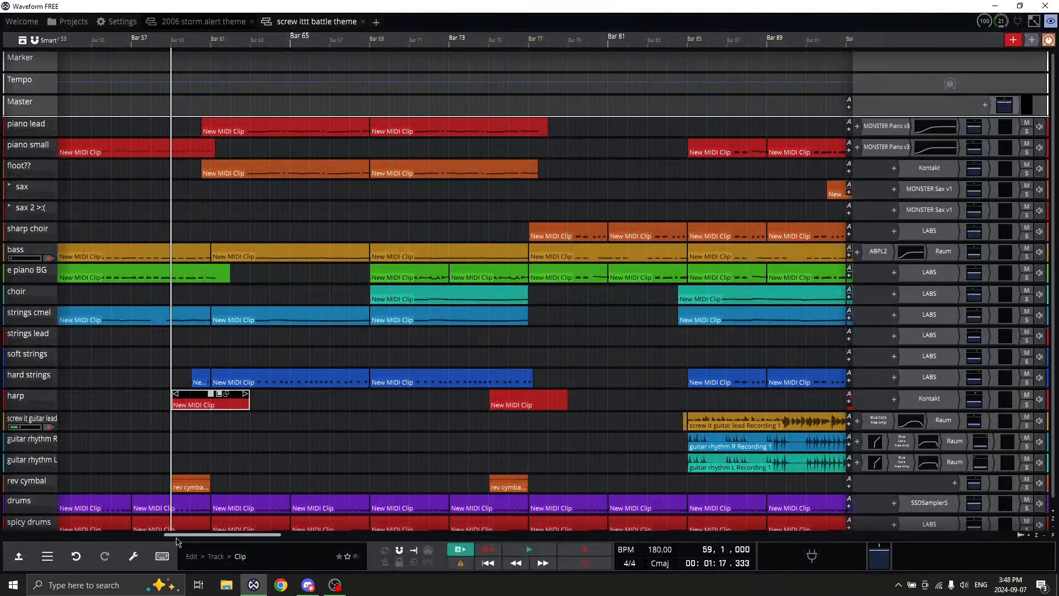
Step: Play the bass clip at bar 93 in the MIDI editor
{"action": "left_click_drag", "start_coordinate": [210, 538], "coordinate": [222, 538]}
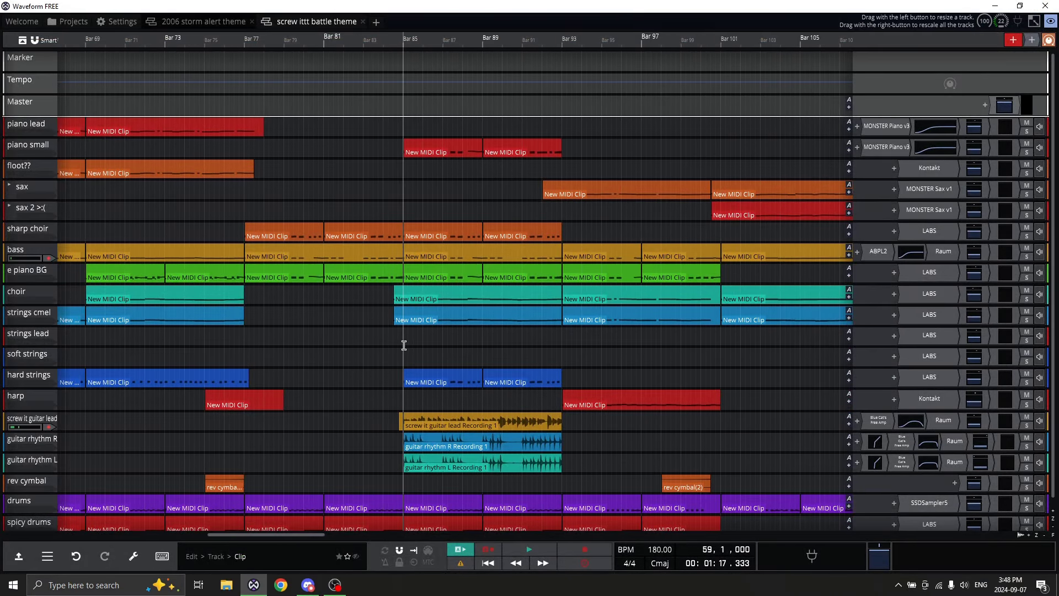
{"action": "scroll", "coordinate": [404, 345], "scroll_direction": "up", "scroll_amount": 2}
{"action": "left_click", "coordinate": [358, 339]}
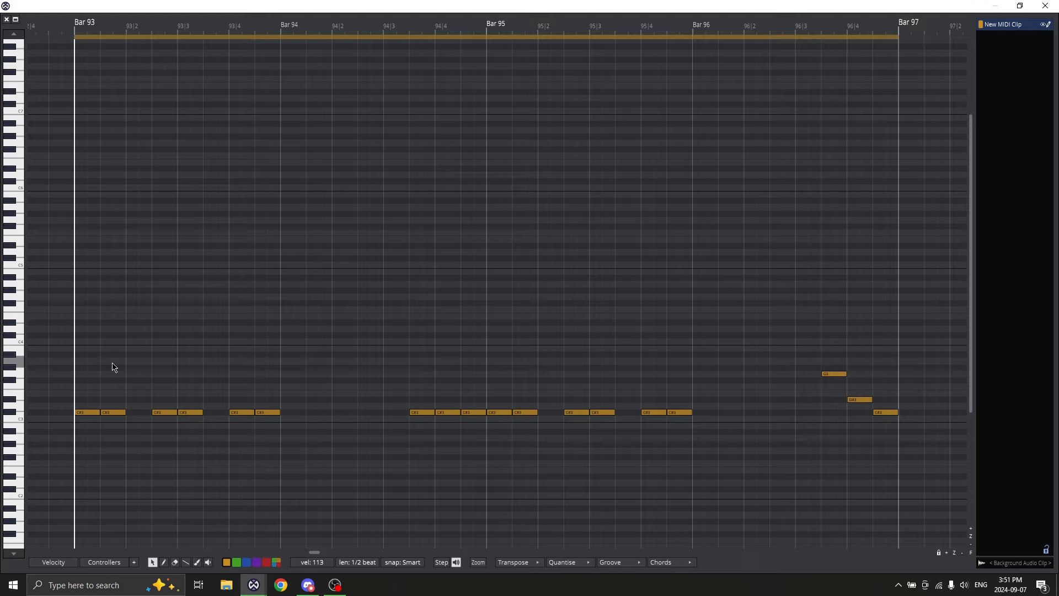
{"action": "key", "text": "space"}
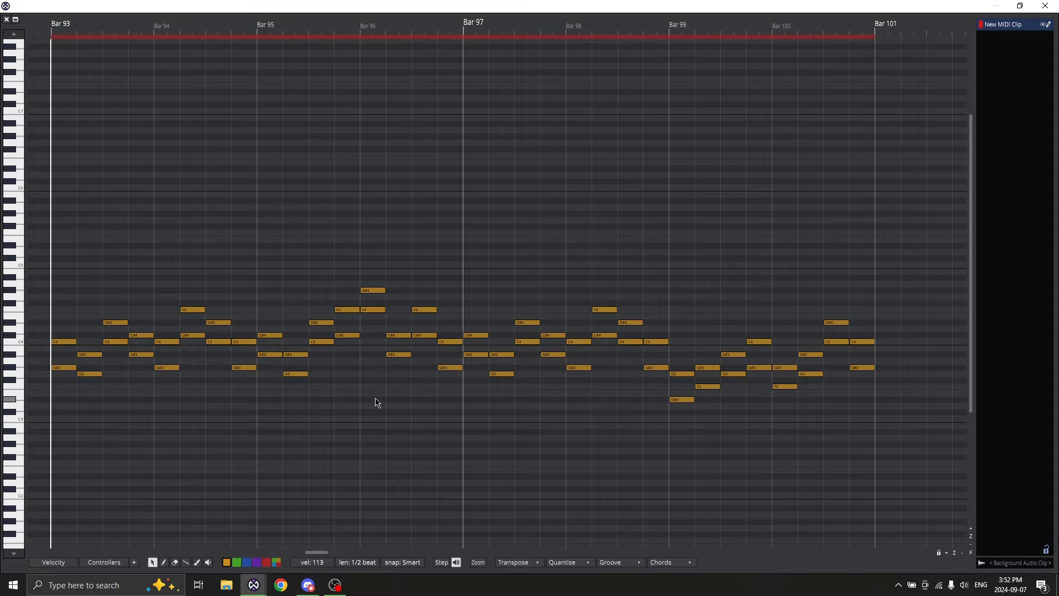
Step: Play the harp clip at bar 93 and return to the arrangement
{"action": "key", "text": "space"}
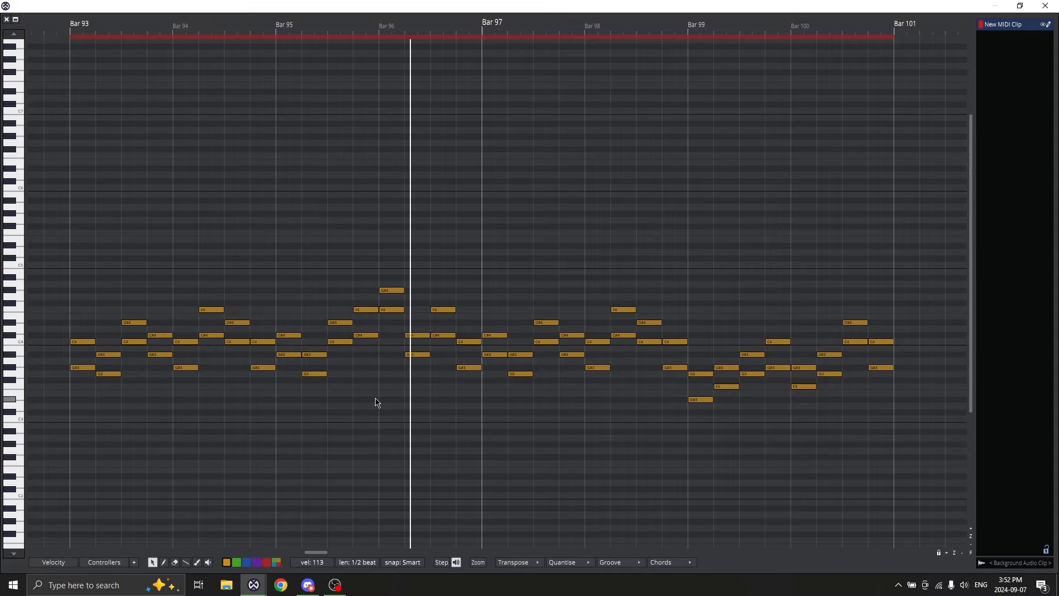
{"action": "key", "text": "space"}
{"action": "key", "text": "alt+Tab"}
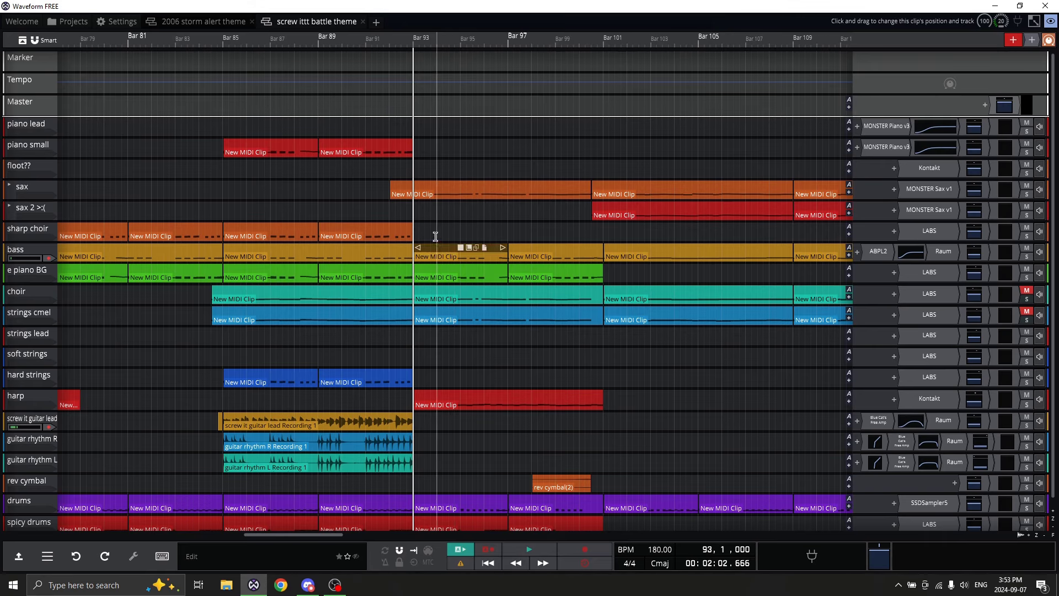
Step: Play the sax clip at bar 92 in the MIDI editor, and play the full arrangement from the same bar
{"action": "double_click", "coordinate": [434, 188]}
{"action": "key", "text": "minus"}
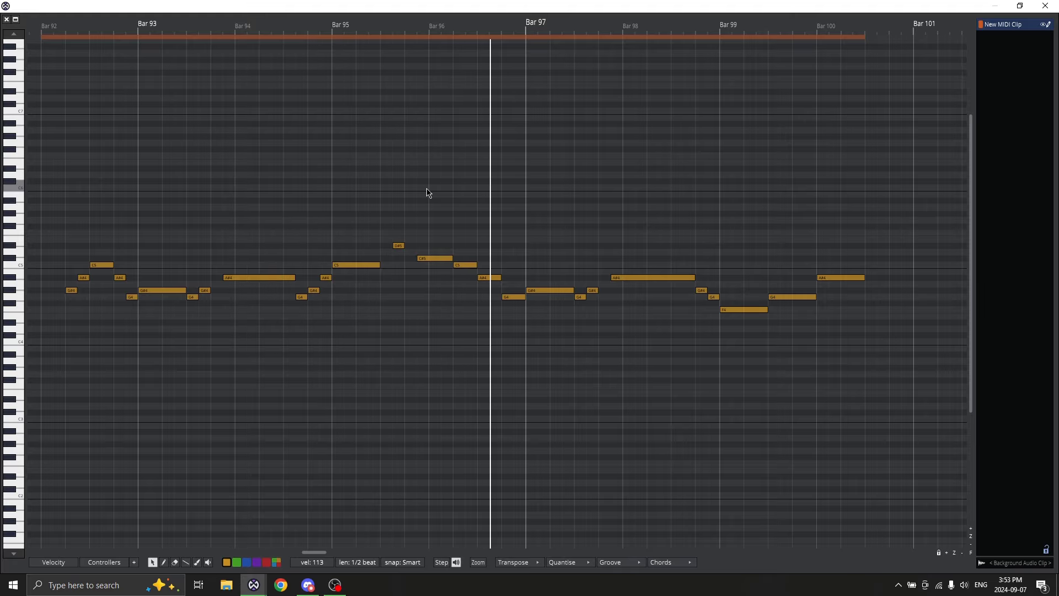
{"action": "scroll", "coordinate": [99, 81], "scroll_direction": "left", "scroll_amount": 1}
{"action": "left_click", "coordinate": [59, 27]}
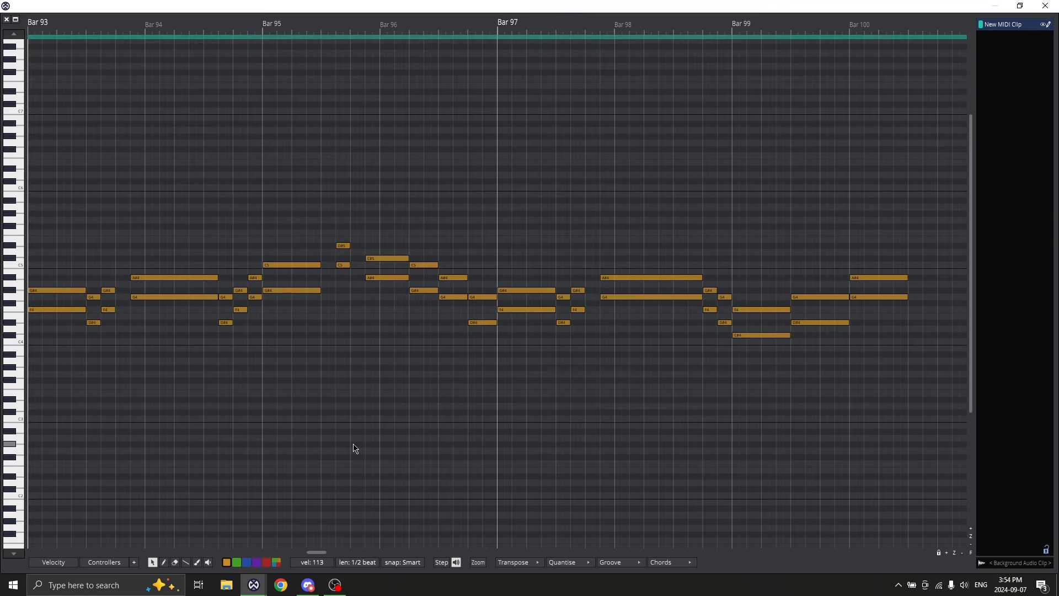
{"action": "key", "text": "alt+Tab"}
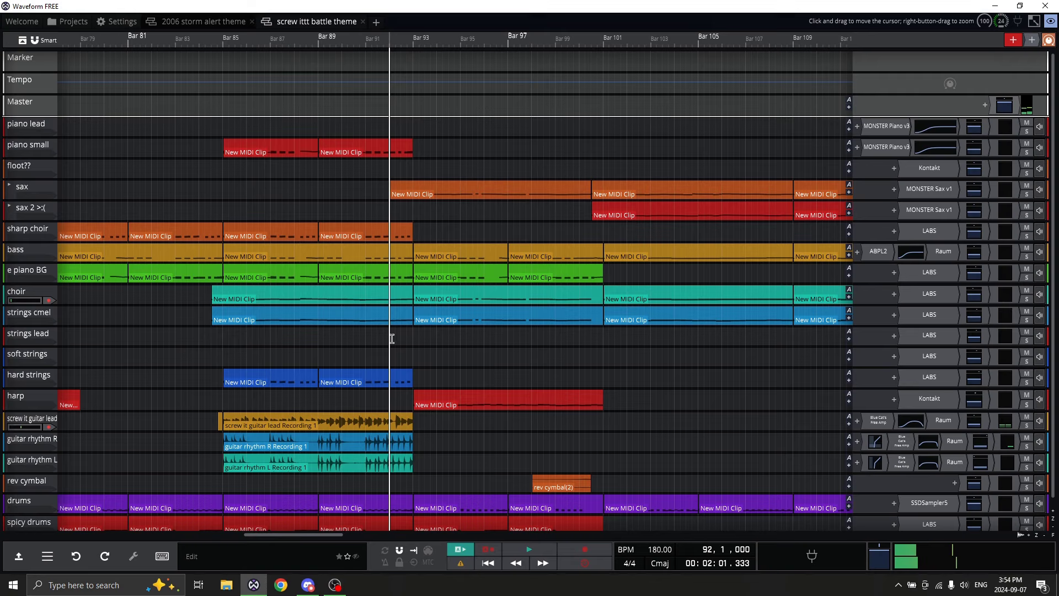
{"action": "key", "text": "space"}
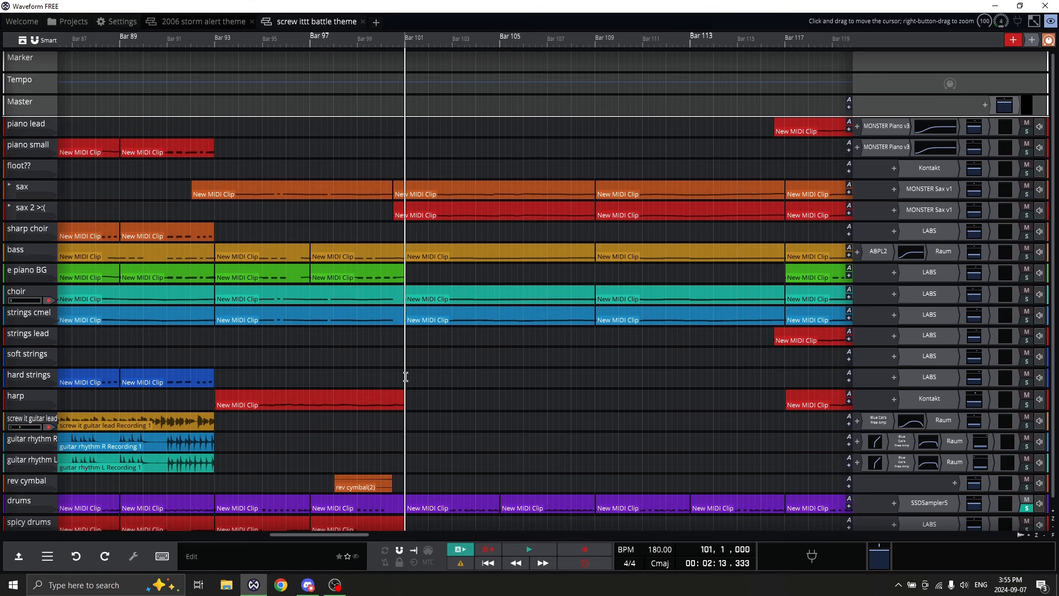
Step: Play the drums clip and the choir clip that both start at bar 101 in the MIDI editor
{"action": "double_click", "coordinate": [430, 498]}
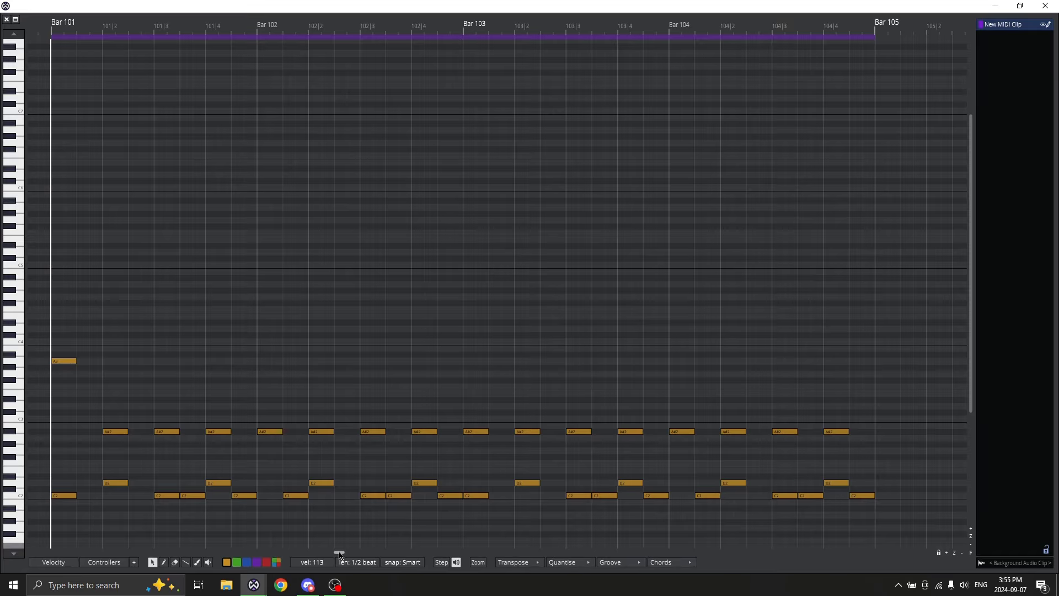
{"action": "key", "text": "space"}
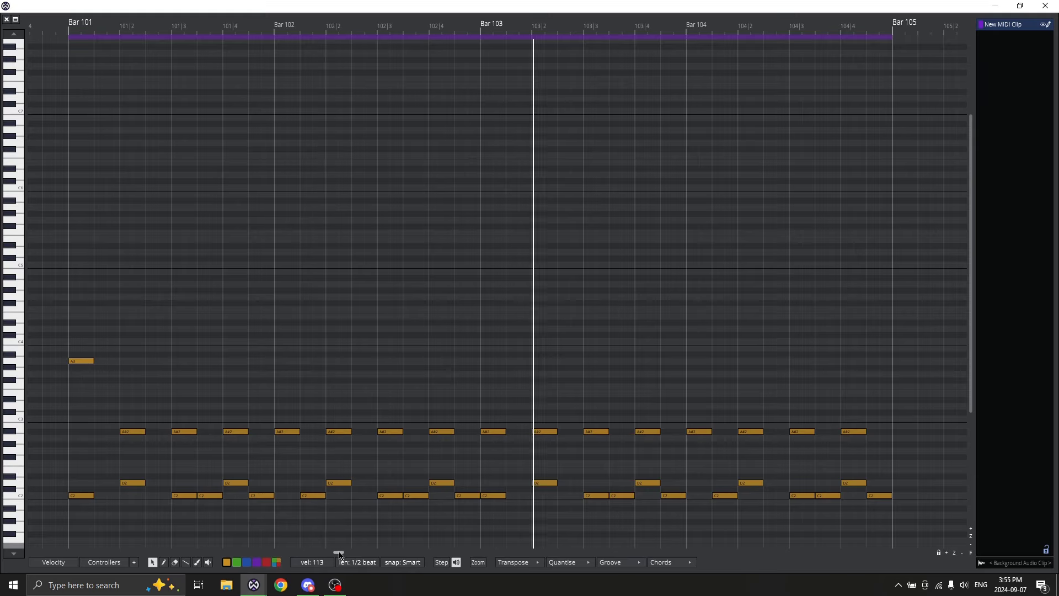
{"action": "key", "text": "space"}
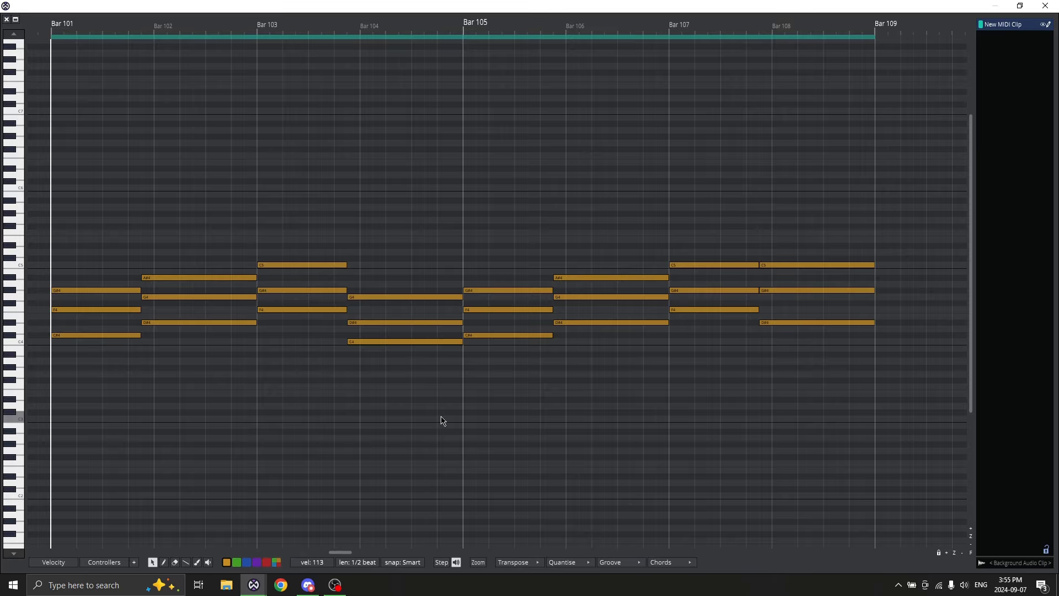
{"action": "key", "text": "space"}
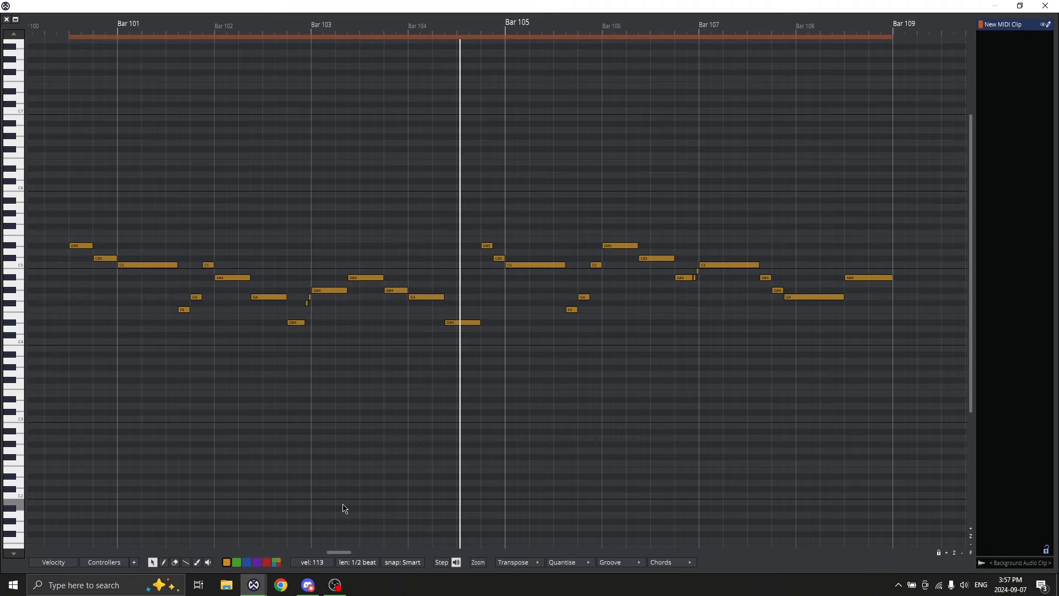
Step: Play the full arrangement from bar 99 into the section where both sax tracks play
{"action": "left_click", "coordinate": [317, 290]}
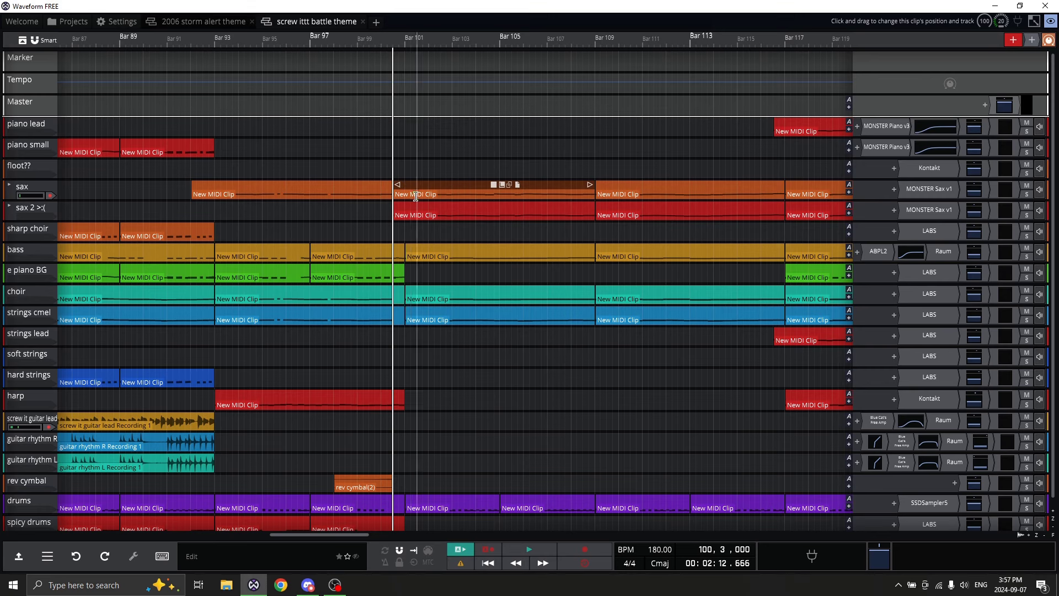
{"action": "left_click", "coordinate": [356, 232]}
{"action": "key", "text": "space"}
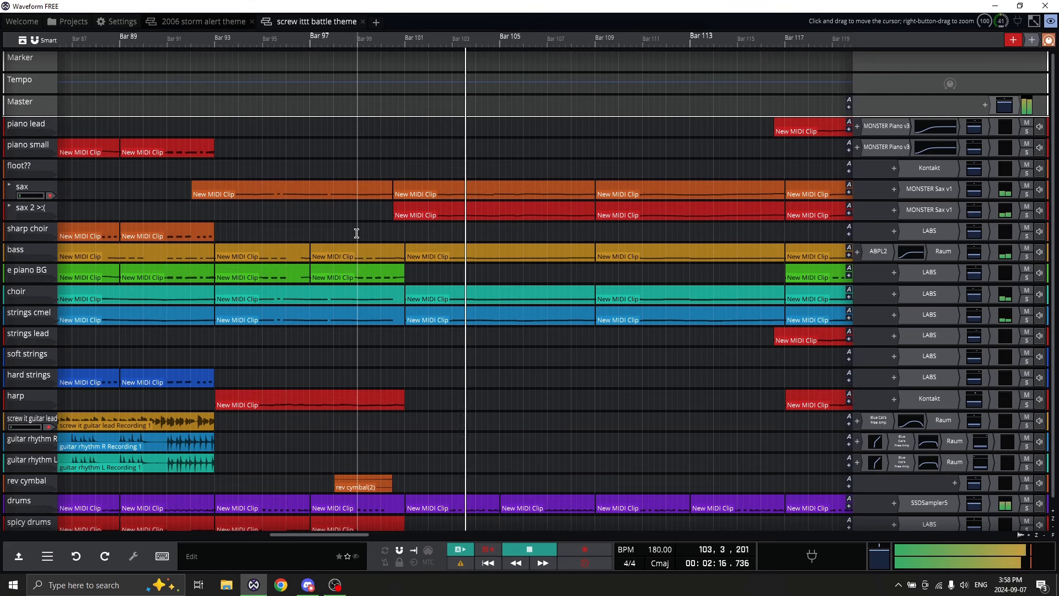
Step: Single out the strings lead, piano lead, harp and e piano BG clips around bar 117, and play the full arrangement from bar 116
{"action": "scroll", "coordinate": [369, 298], "scroll_direction": "right", "scroll_amount": 5}
{"action": "left_click", "coordinate": [380, 360]}
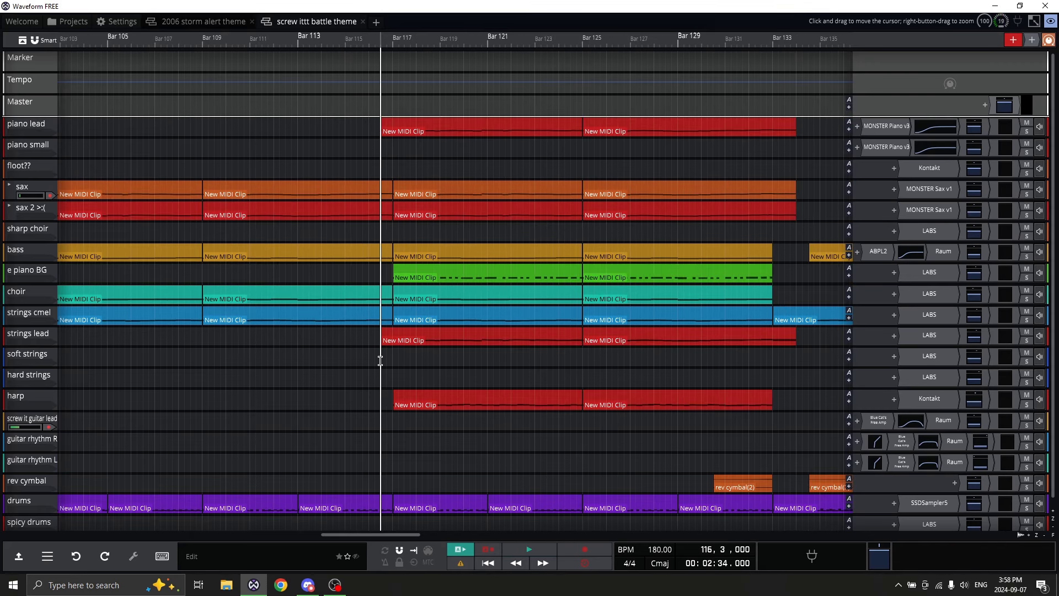
{"action": "left_click", "coordinate": [404, 336]}
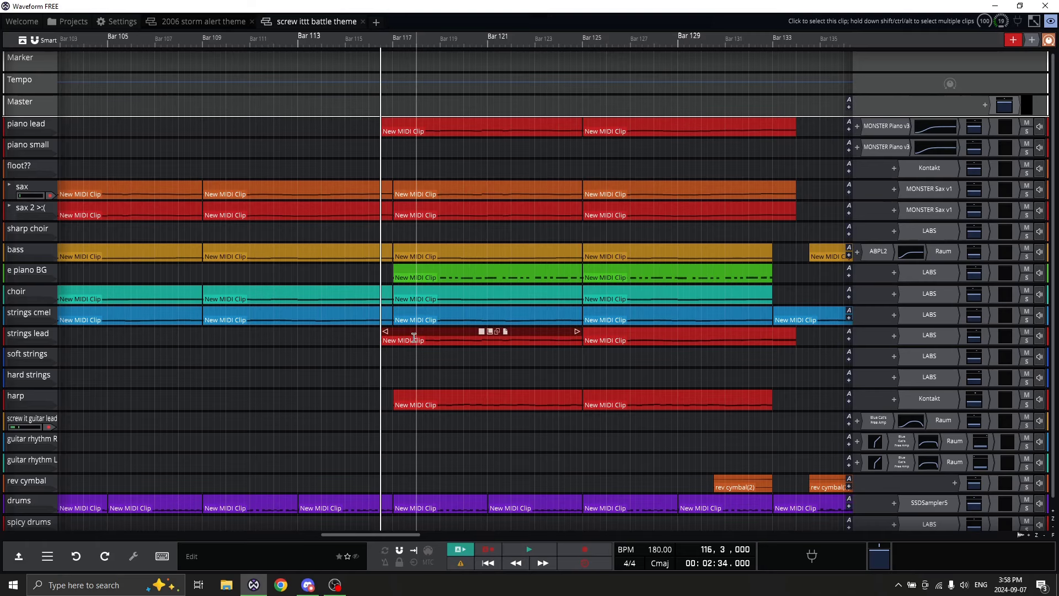
{"action": "left_click", "coordinate": [401, 128]}
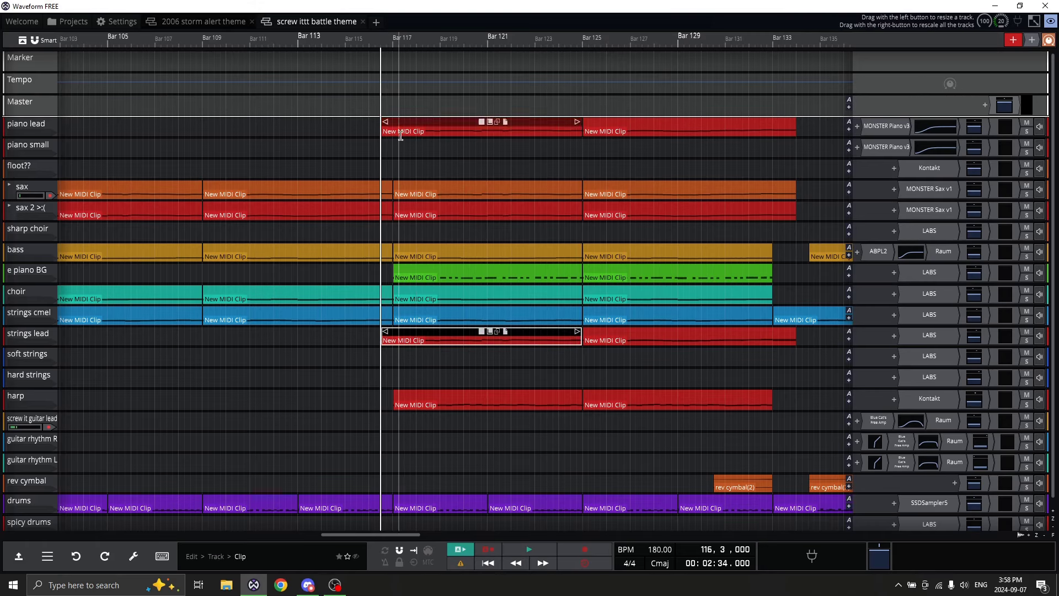
{"action": "left_click", "coordinate": [412, 400]}
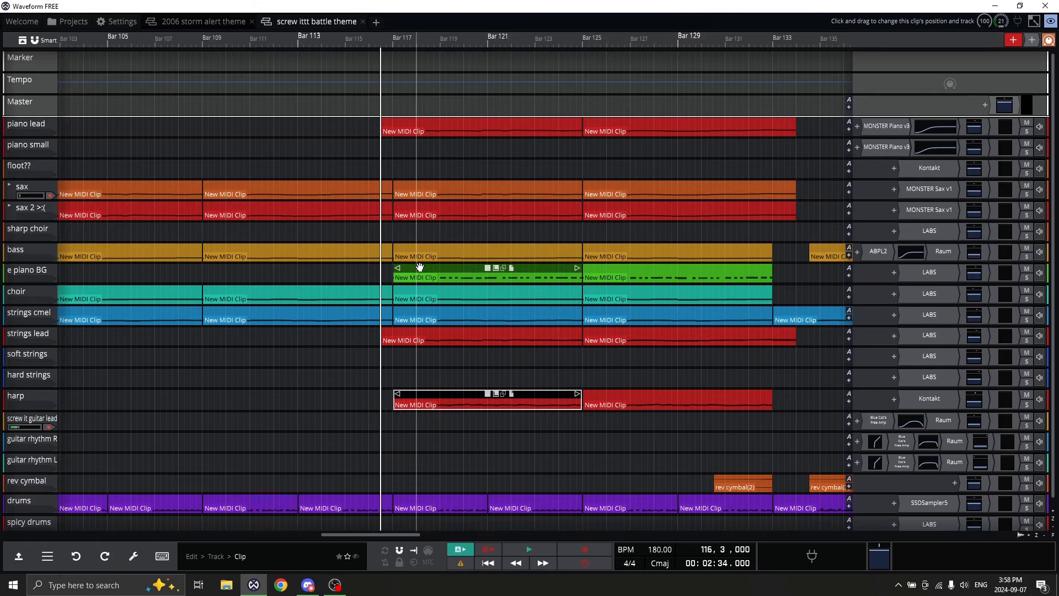
{"action": "left_click", "coordinate": [422, 271]}
{"action": "left_click", "coordinate": [380, 234]}
{"action": "key", "text": "space"}
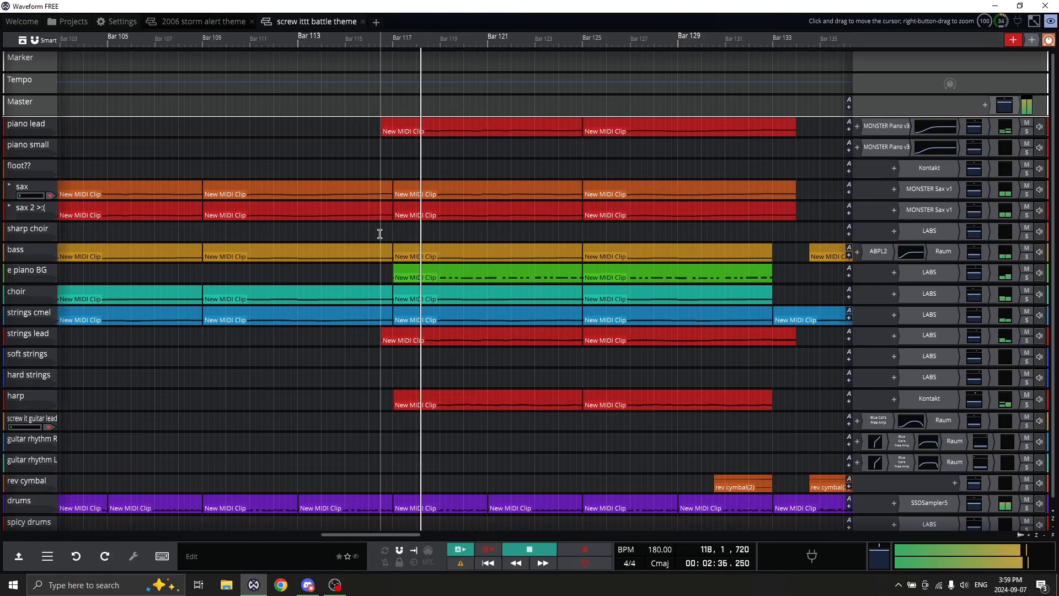
Step: Play the full arrangement from bar 133, through the reverse cymbal and into the piano lead clip's entry
{"action": "scroll", "coordinate": [353, 298], "scroll_direction": "right", "scroll_amount": 5}
{"action": "left_click", "coordinate": [328, 361]}
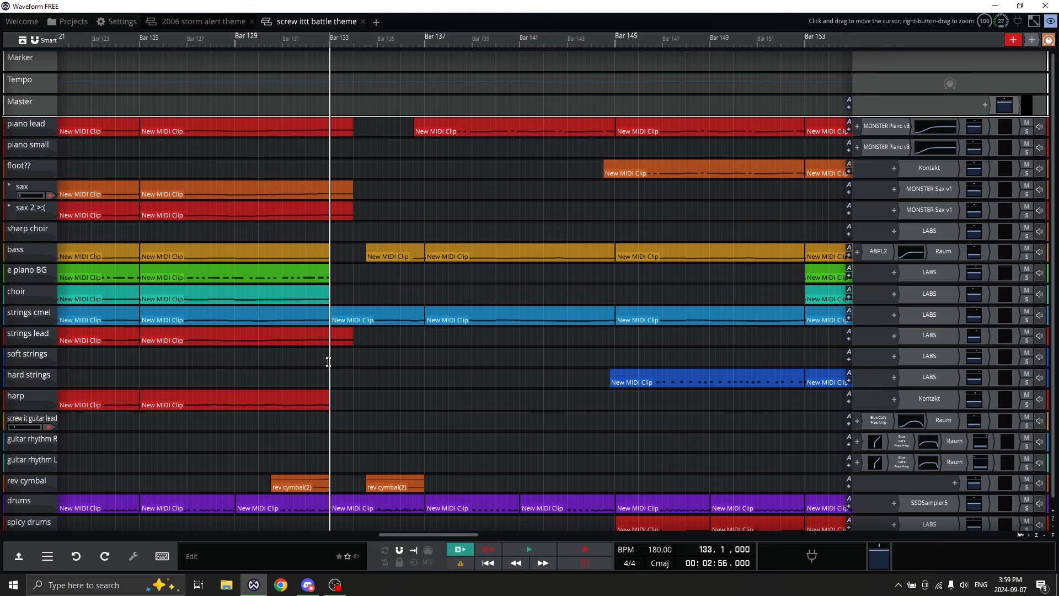
{"action": "key", "text": "space"}
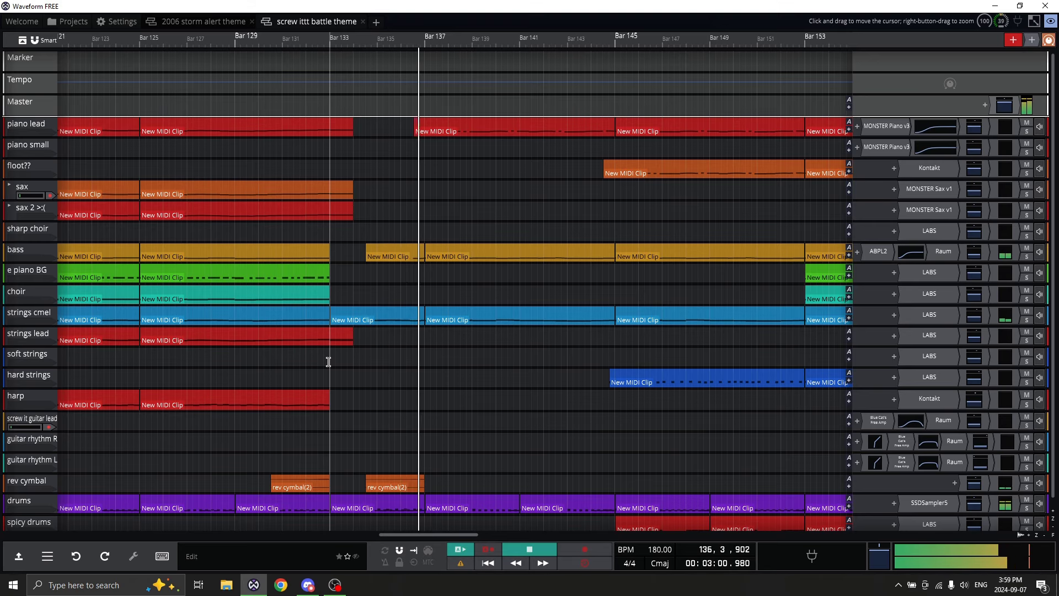
Step: Place the playback cursor at bar 161, where the final bass, choir and drums clips end
{"action": "scroll", "coordinate": [540, 406], "scroll_direction": "right", "scroll_amount": 5}
{"action": "left_click", "coordinate": [540, 405]}
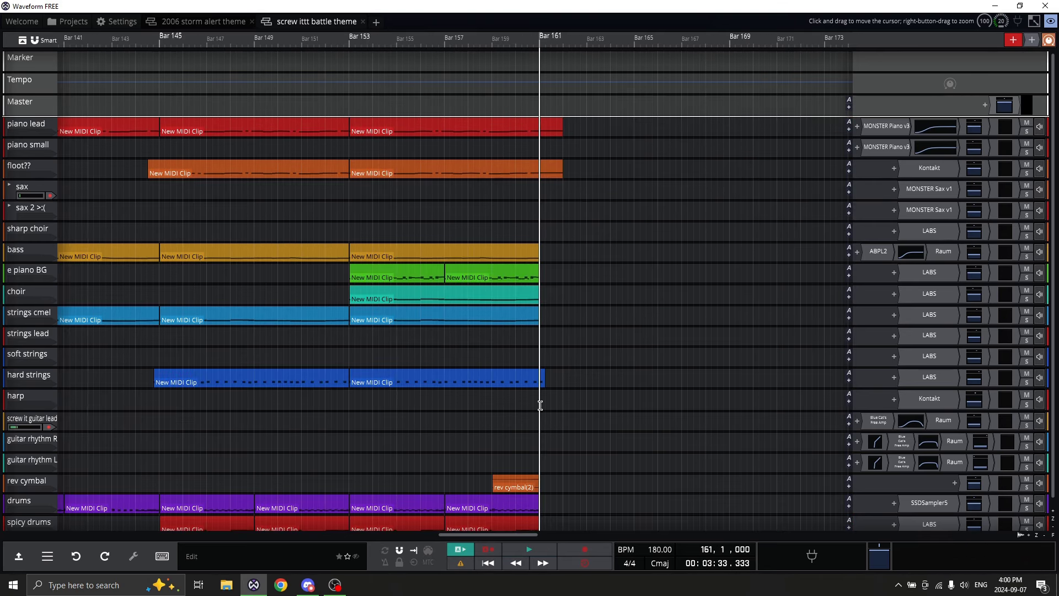